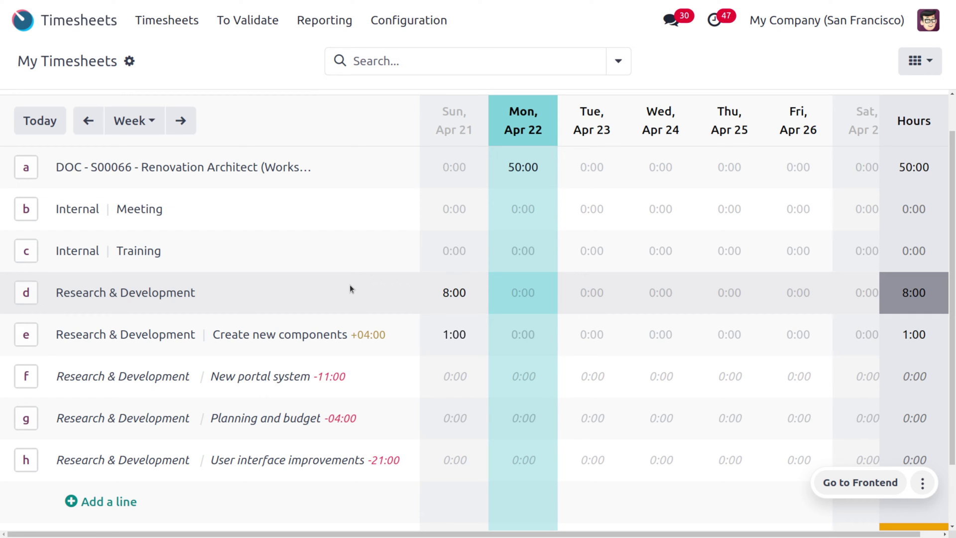
# From the My Timesheets week grid, open the Configuration menu to reach the Timesheets settings
pyautogui.click(419, 25)
# Open Timesheets Settings and confirm the Billing Rate Target is 80% and the Billing Rate Leaderboard is enabled
pyautogui.click(428, 57)
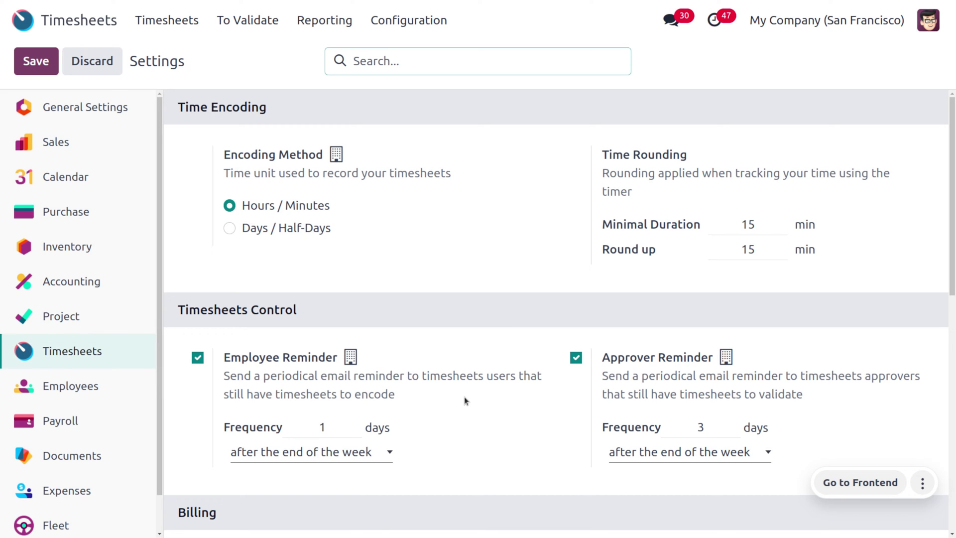
pyautogui.scroll(-5, 464, 401)
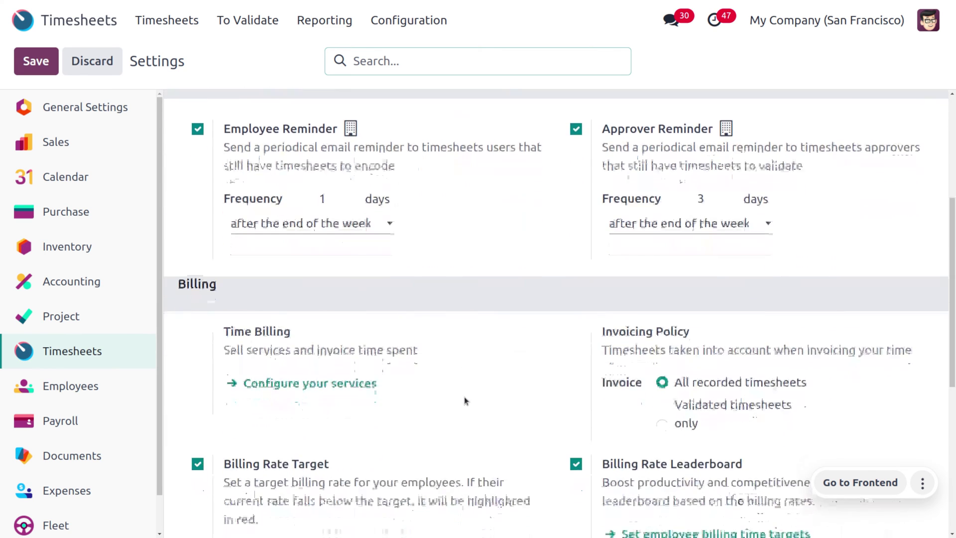
pyautogui.scroll(-1, 463, 396)
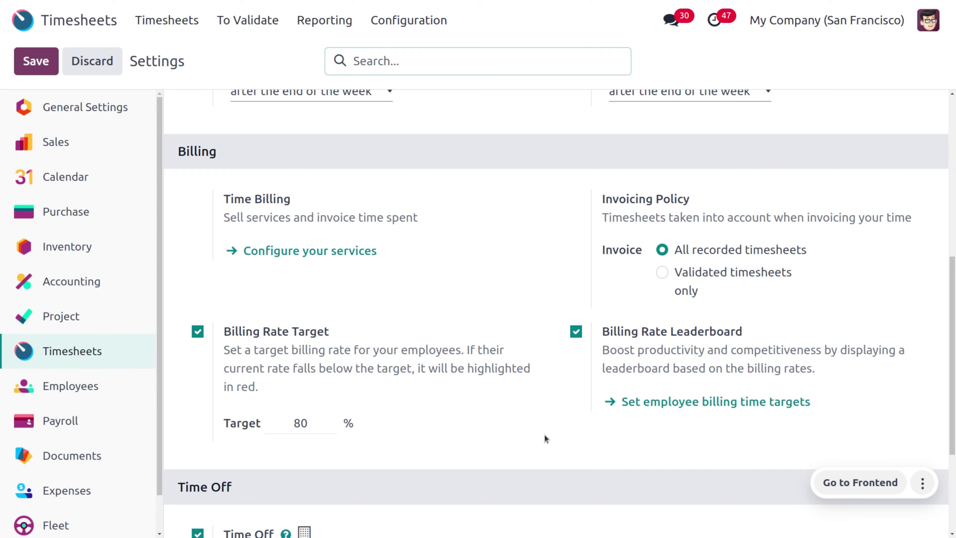
# Set the first consultant's Billing Time Target to 100:00 in HR Settings and save
pyautogui.click(676, 404)
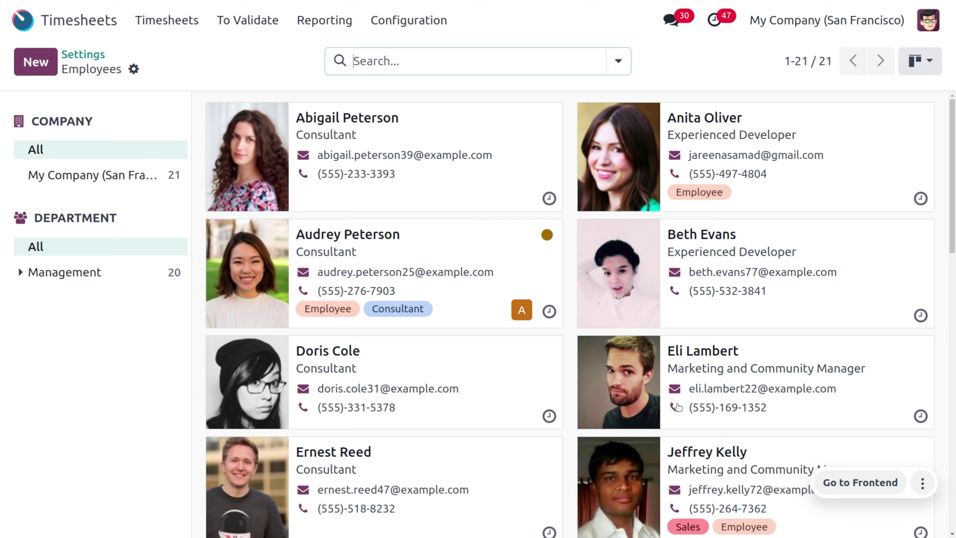
pyautogui.click(477, 179)
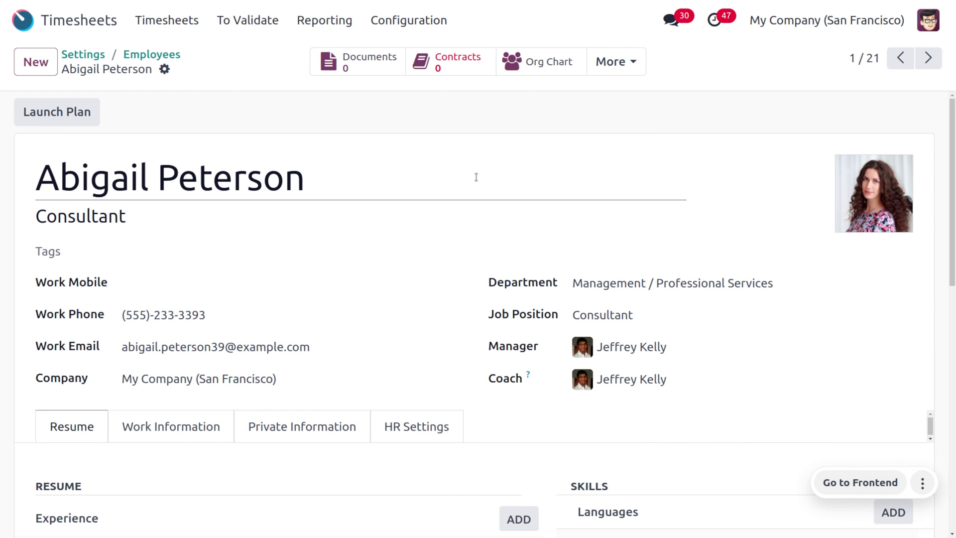
pyautogui.click(401, 424)
pyautogui.scroll(-5, 392, 474)
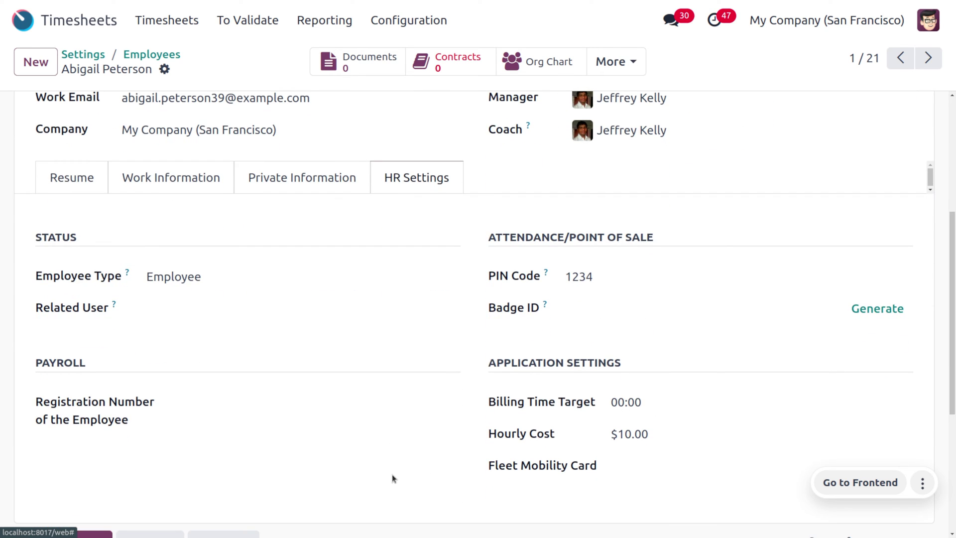
pyautogui.click(634, 402)
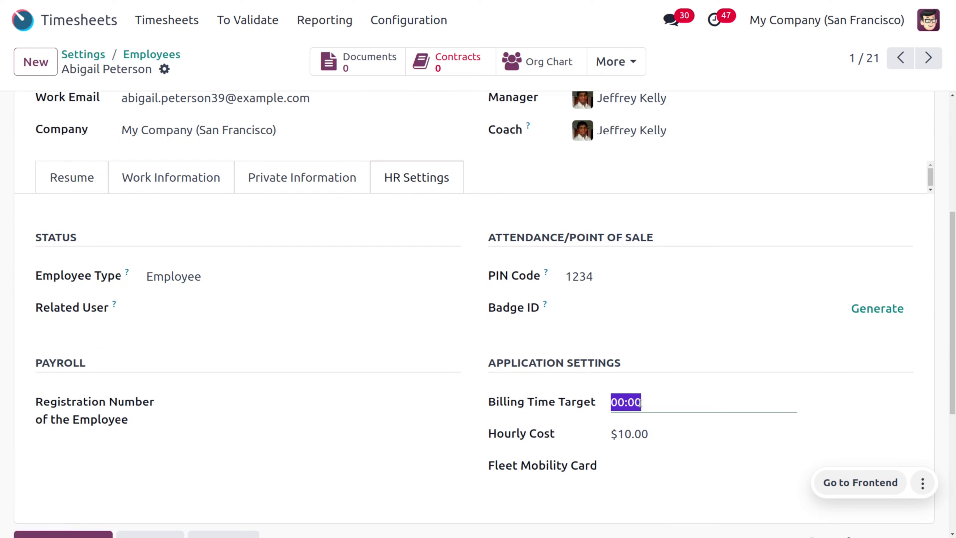
pyautogui.write('100')
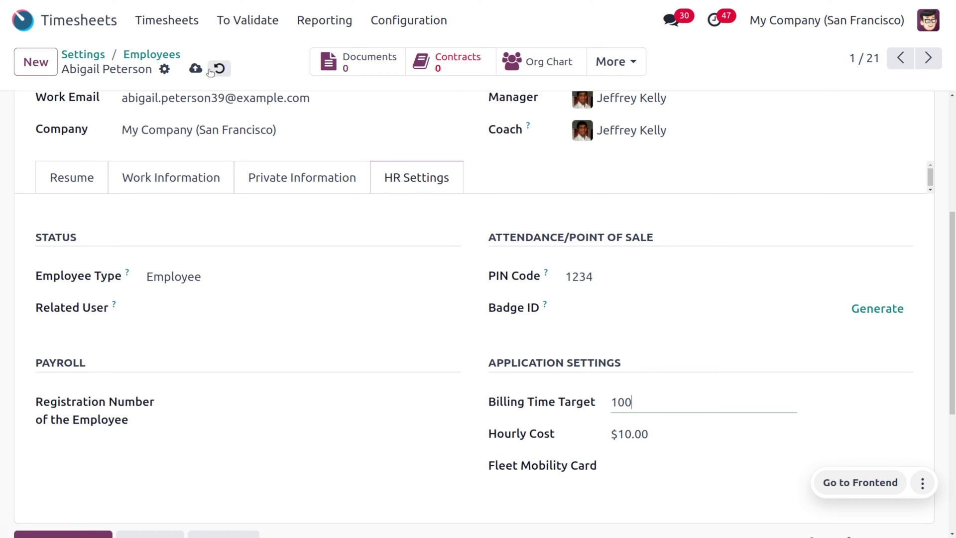
pyautogui.click(195, 69)
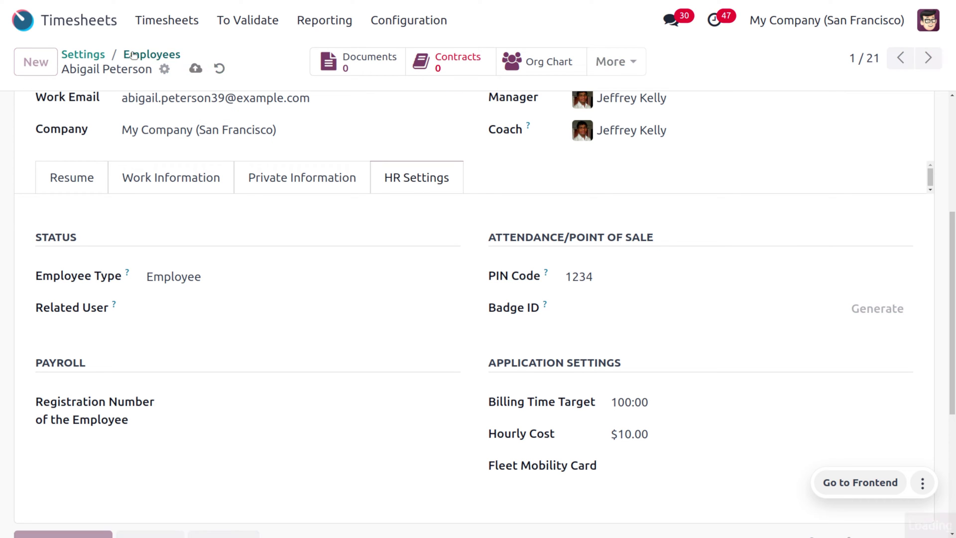
# Open the chief executive's employee record, which shows a 150:00 billing target
pyautogui.click(133, 55)
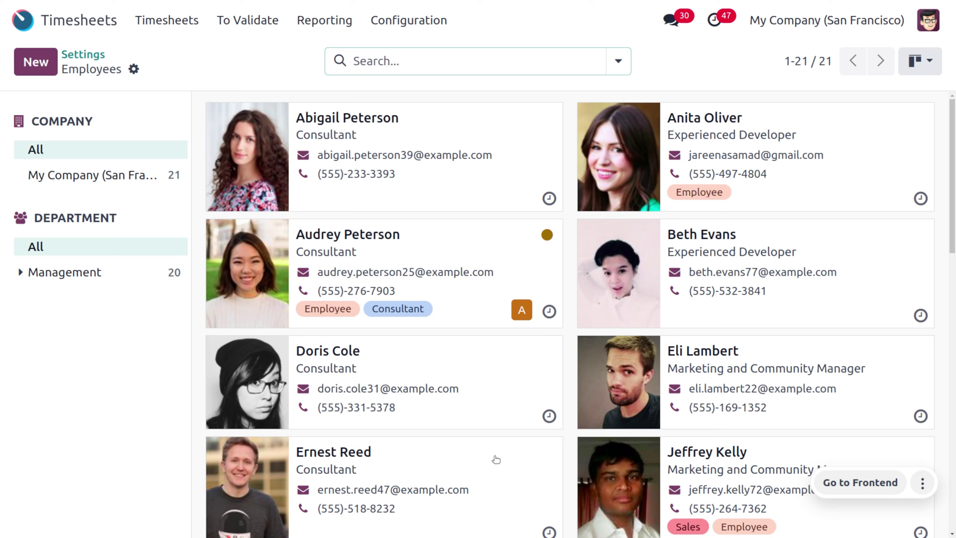
pyautogui.scroll(-5, 553, 350)
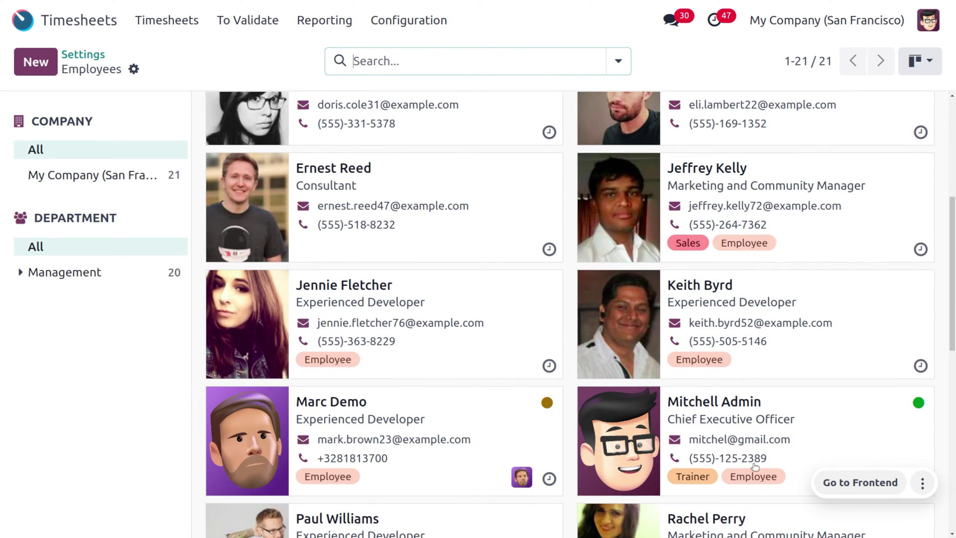
pyautogui.click(755, 466)
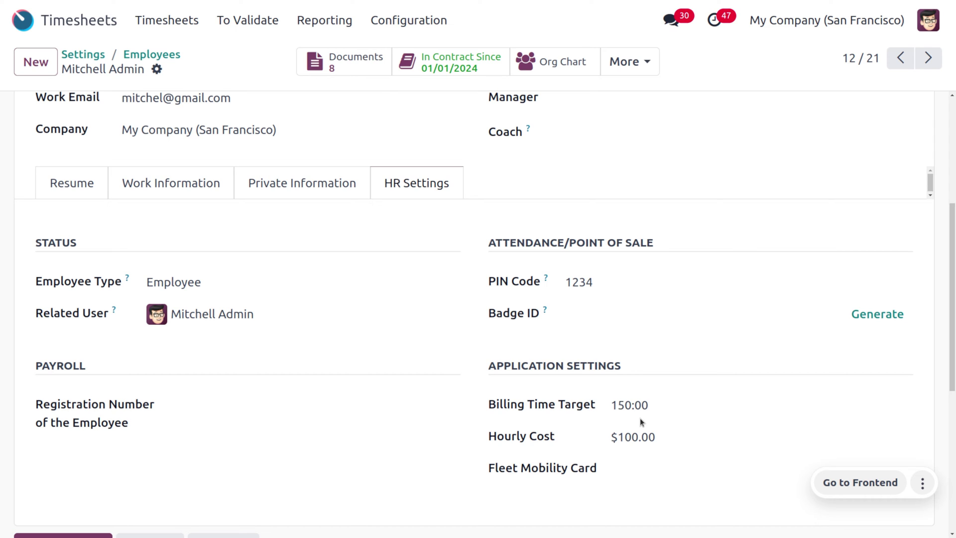
# In My Timesheets, switch the leaderboard to Total Time Leaderboard, where 69:00 ranks second
pyautogui.click(185, 21)
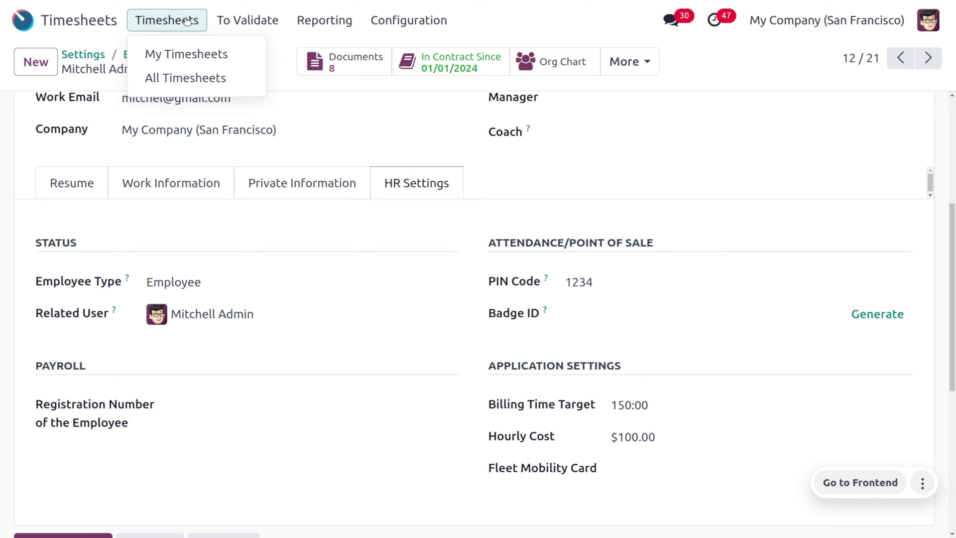
pyautogui.click(199, 50)
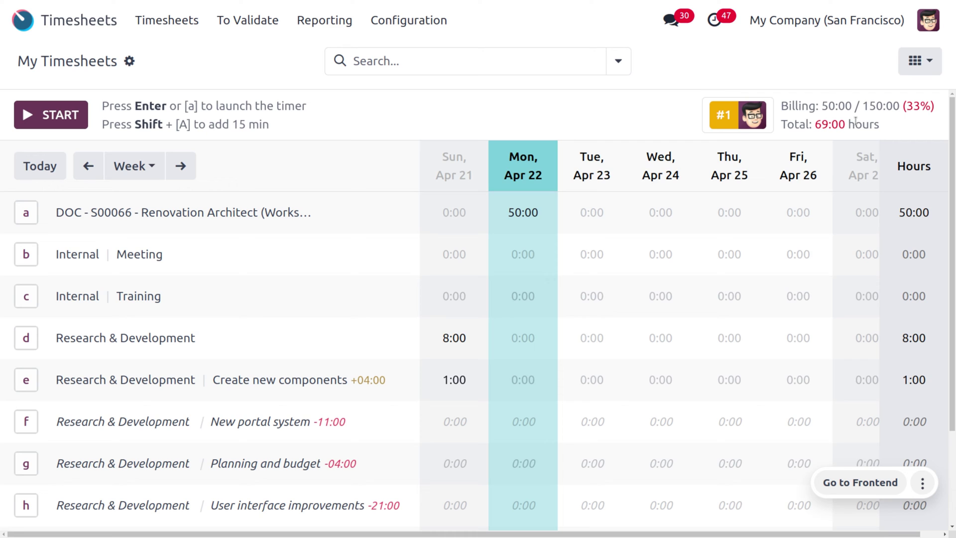
pyautogui.click(717, 121)
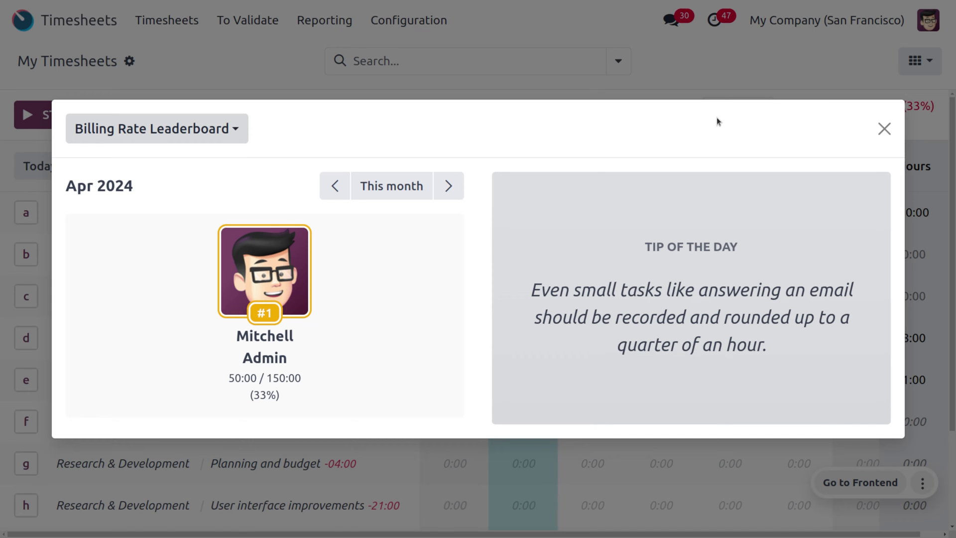
pyautogui.click(215, 135)
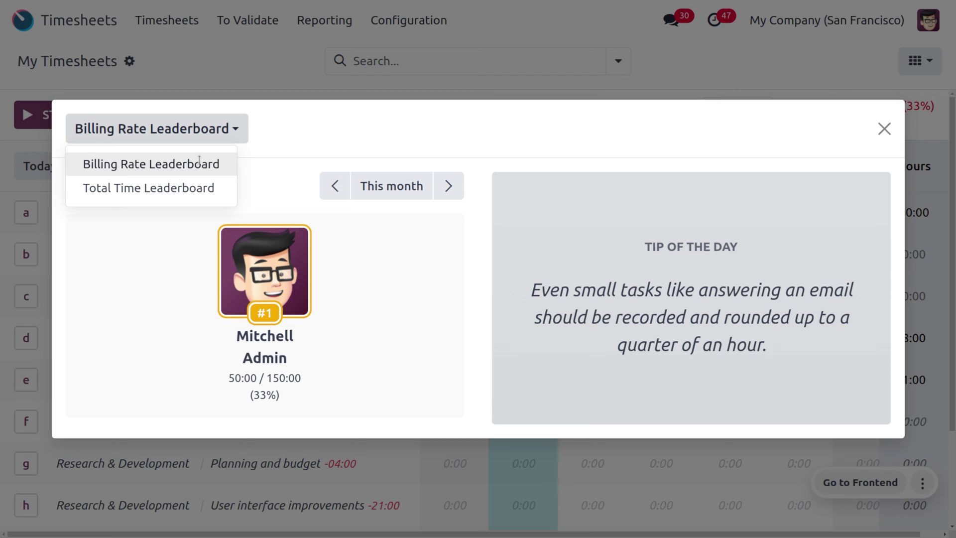
pyautogui.click(128, 190)
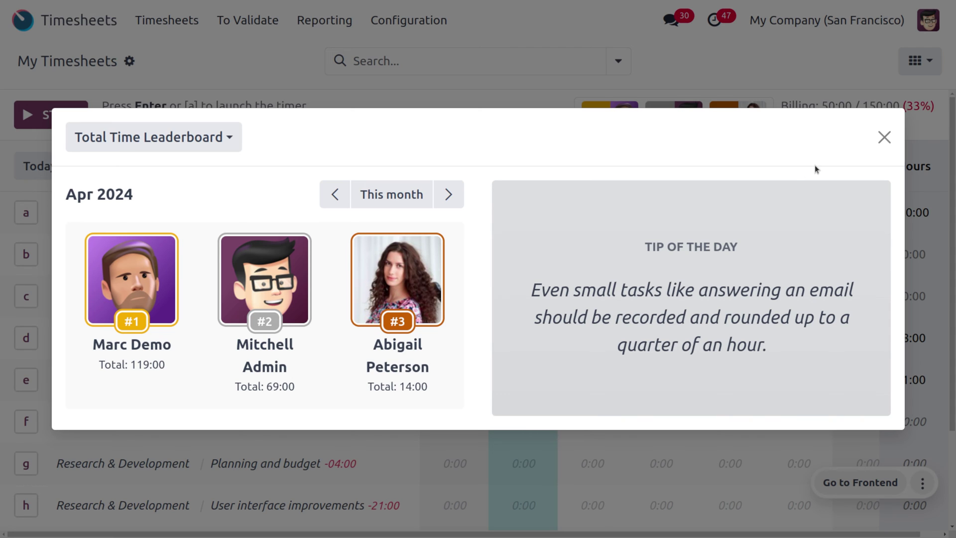
pyautogui.click(884, 136)
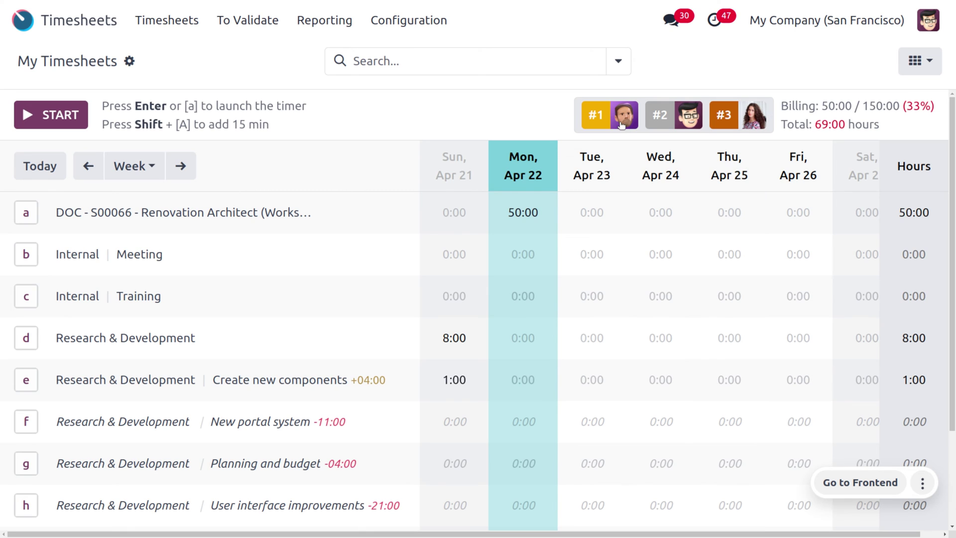
# In All Timesheets, change the admin's Monday Renovation Architect hours to 110:00, then return to My Timesheets
pyautogui.click(169, 26)
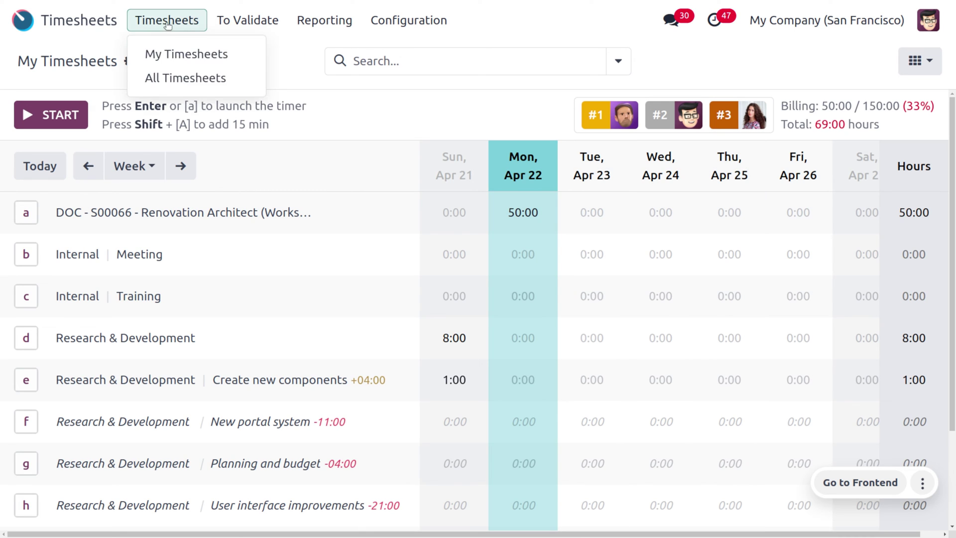
pyautogui.click(185, 77)
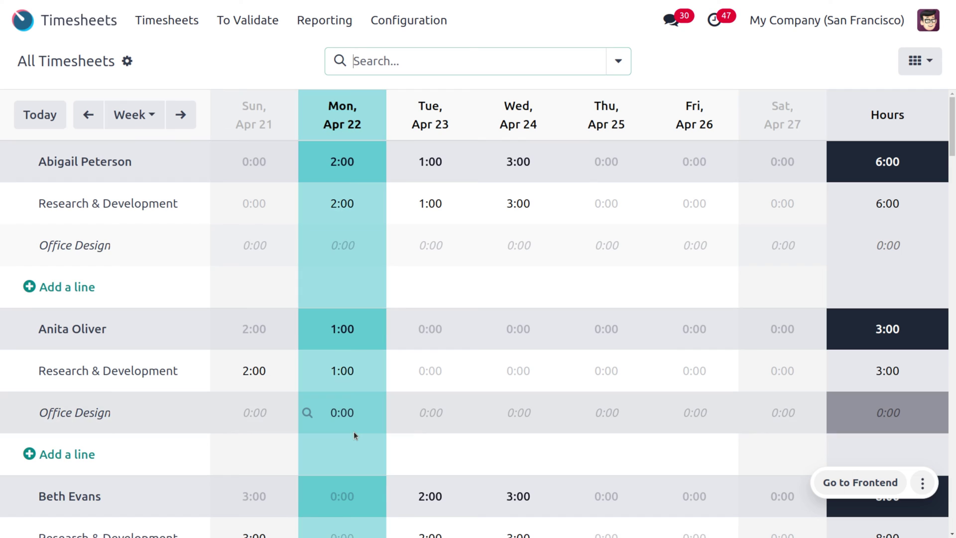
pyautogui.scroll(-5, 353, 431)
pyautogui.scroll(-10, 354, 435)
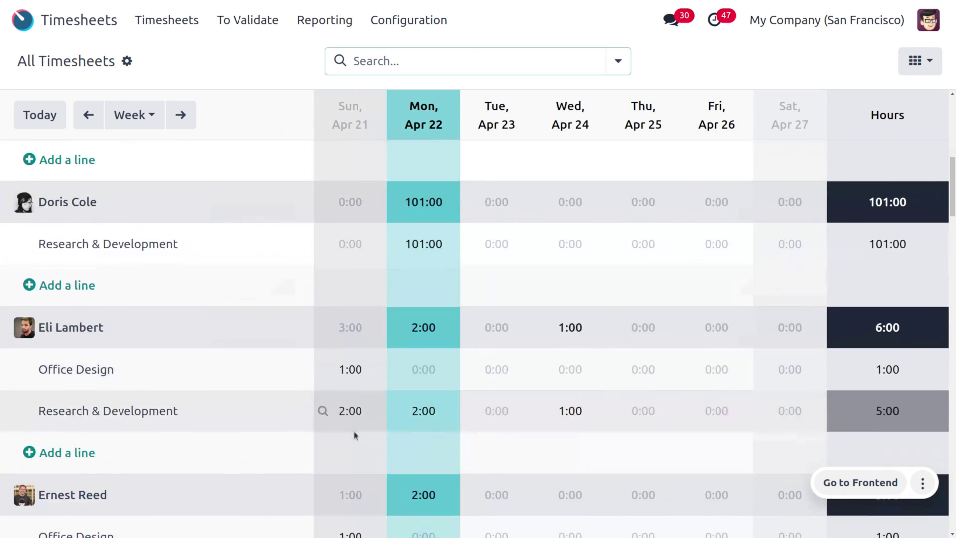
pyautogui.scroll(-5, 353, 431)
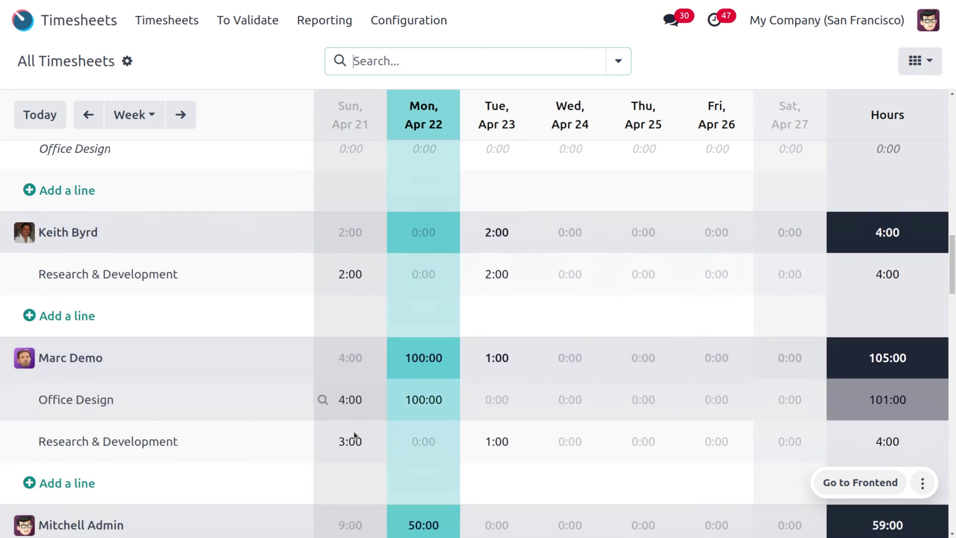
pyautogui.scroll(-3, 353, 431)
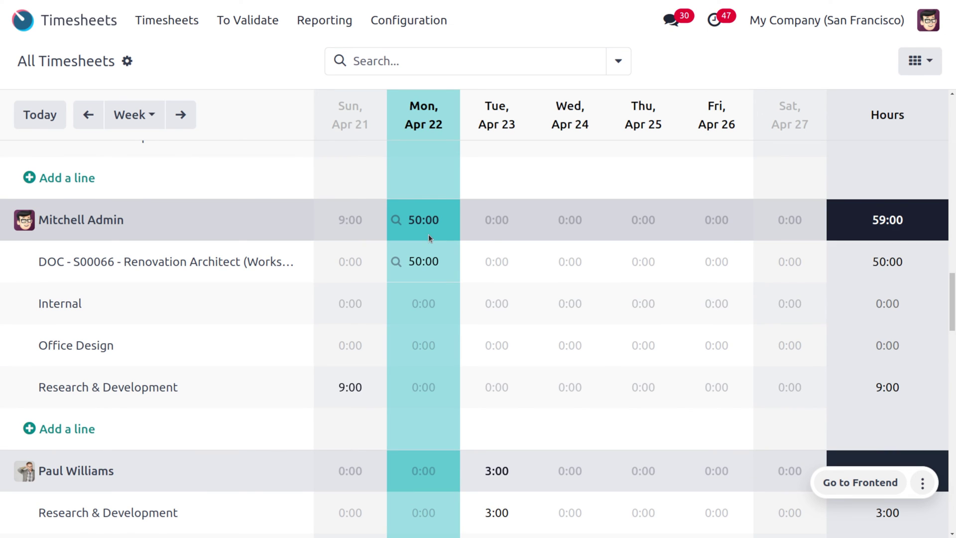
pyautogui.click(427, 262)
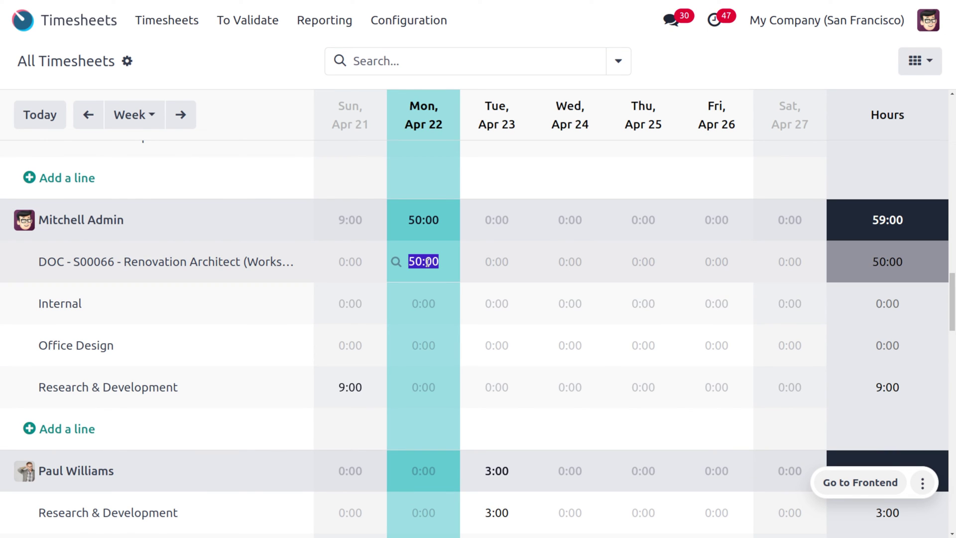
pyautogui.write('110')
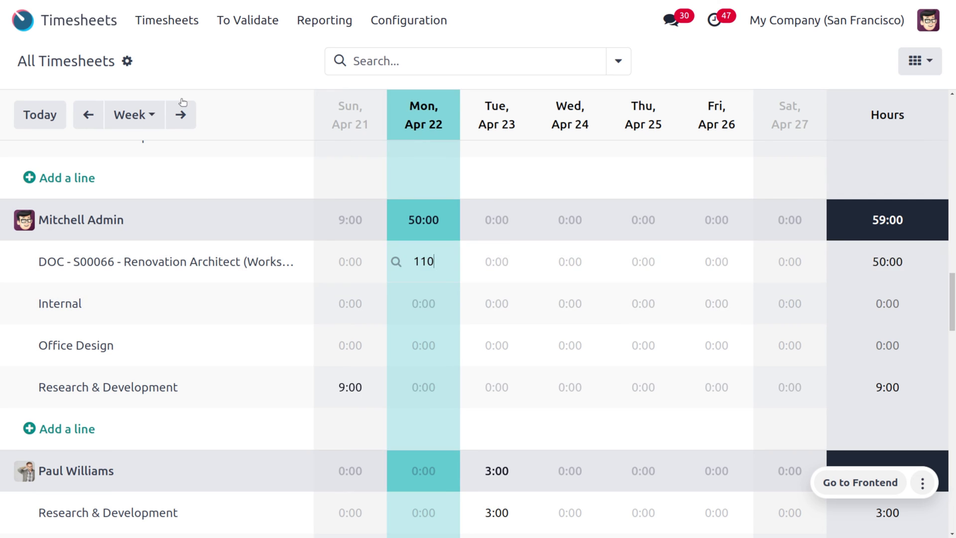
pyautogui.click(199, 49)
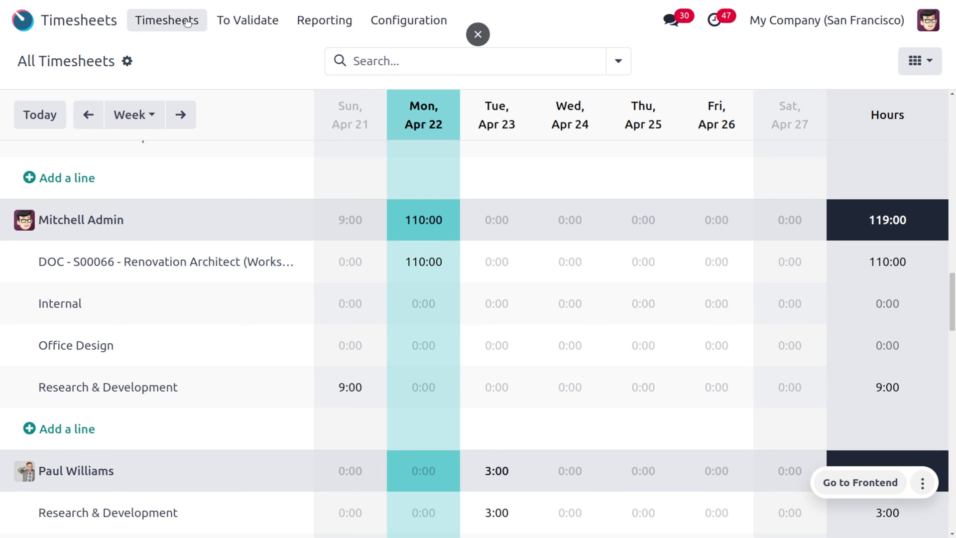
pyautogui.click(187, 21)
pyautogui.click(195, 56)
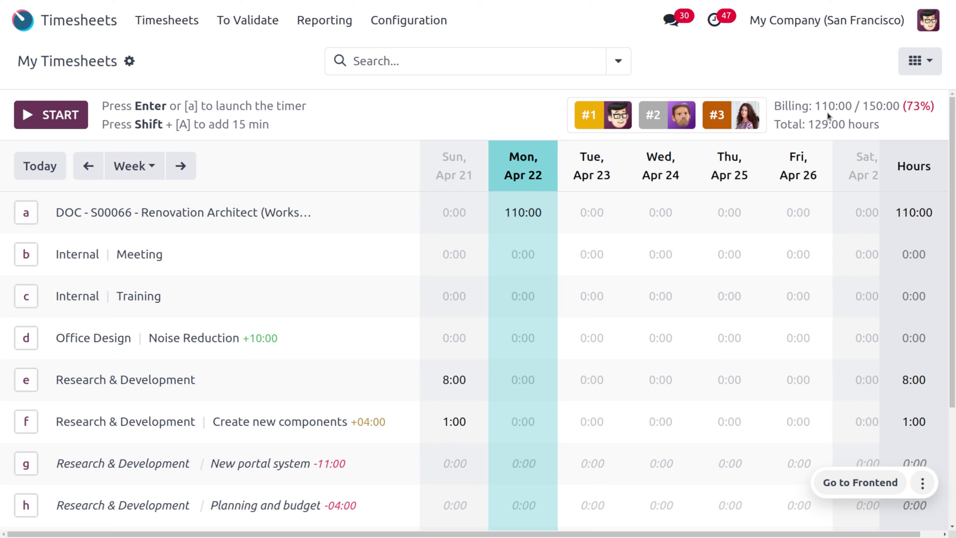
# Replace the admin's Apr 22 Renovation Architect hours with 139:00, then go back to My Timesheets
pyautogui.click(165, 25)
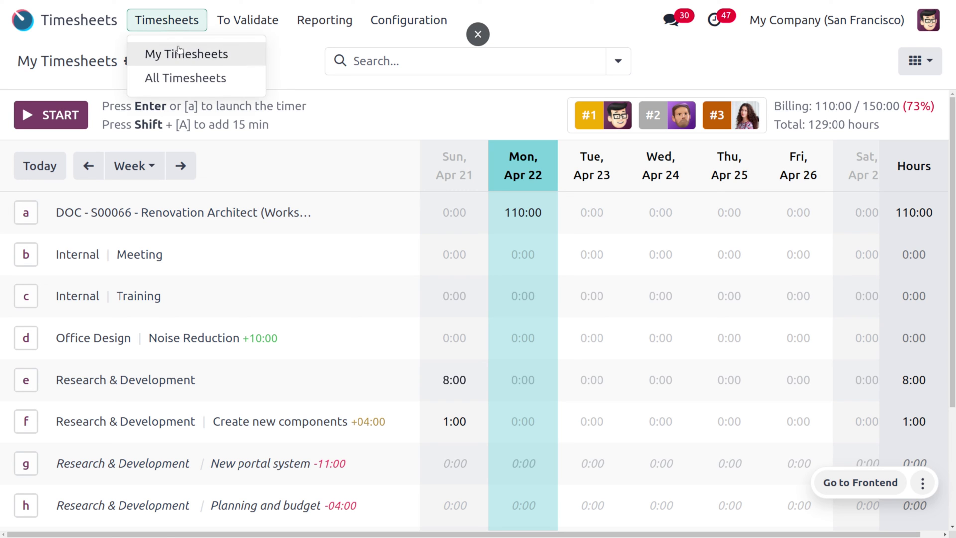
pyautogui.click(206, 79)
pyautogui.scroll(-3, 381, 434)
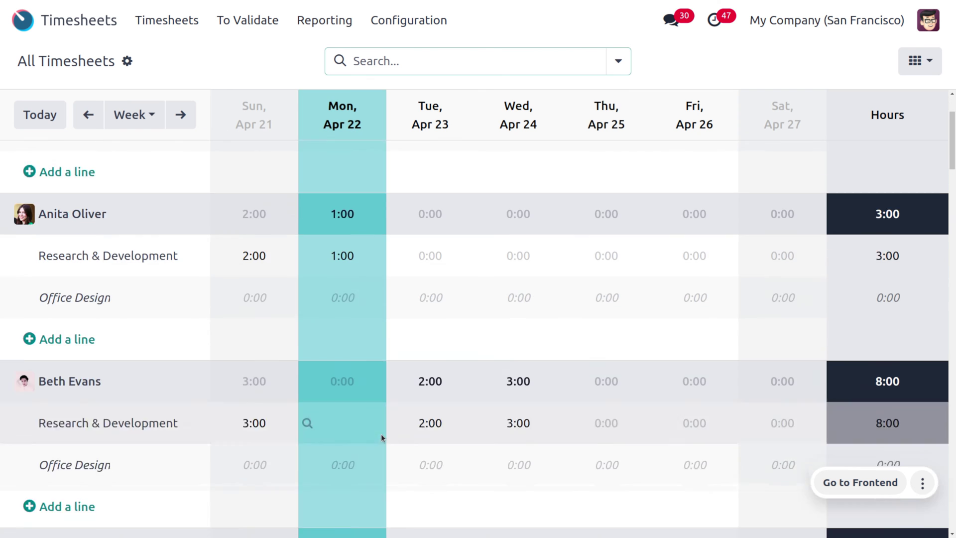
pyautogui.scroll(-10, 381, 434)
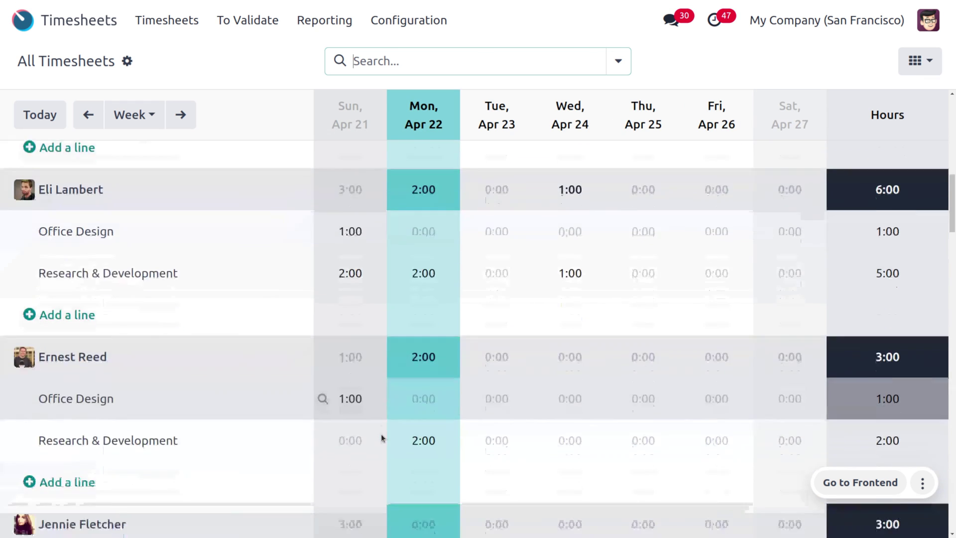
pyautogui.scroll(-12, 380, 434)
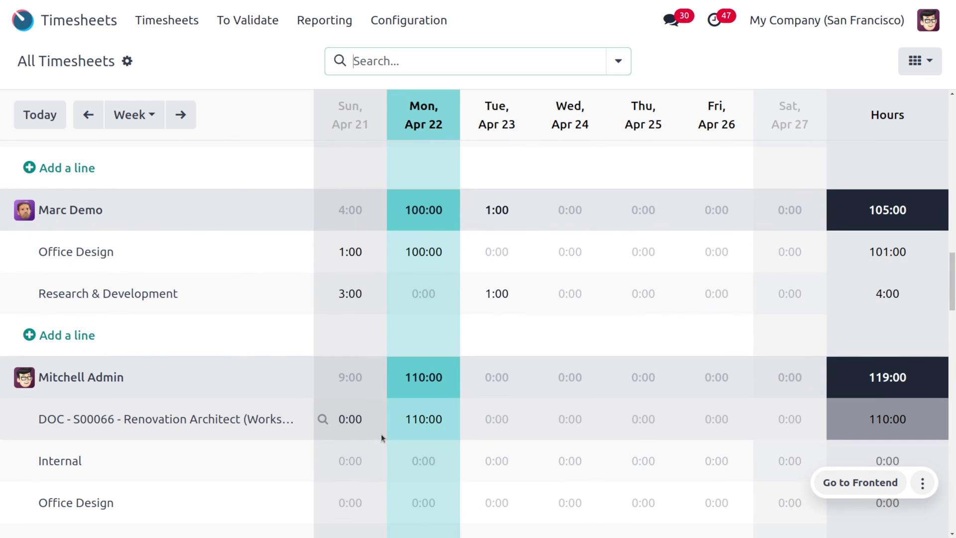
pyautogui.click(423, 371)
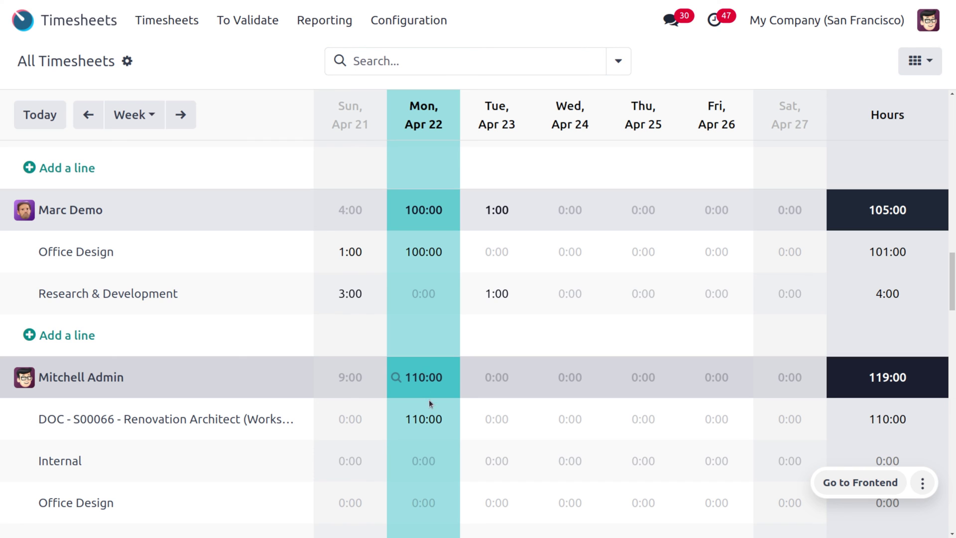
pyautogui.click(431, 417)
pyautogui.press('BackSpace')
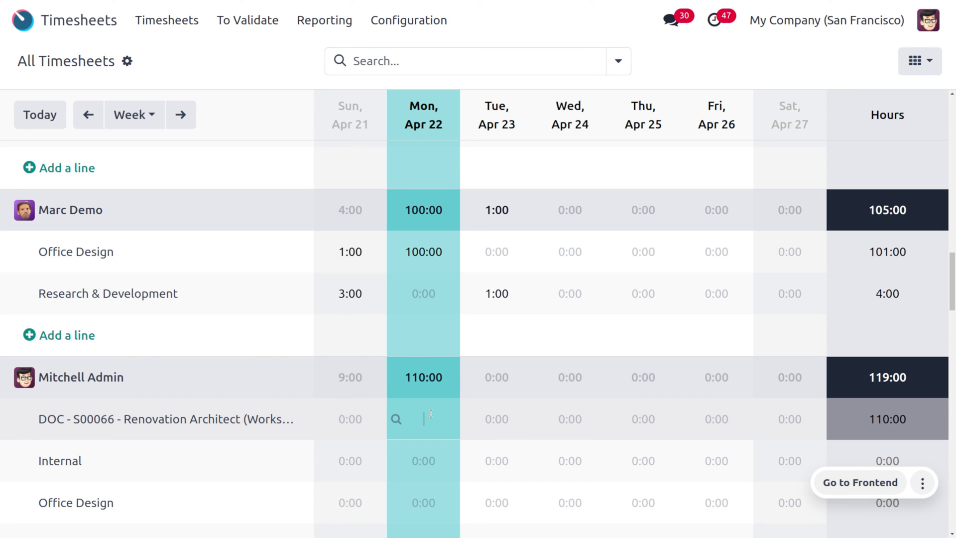
pyautogui.write('139')
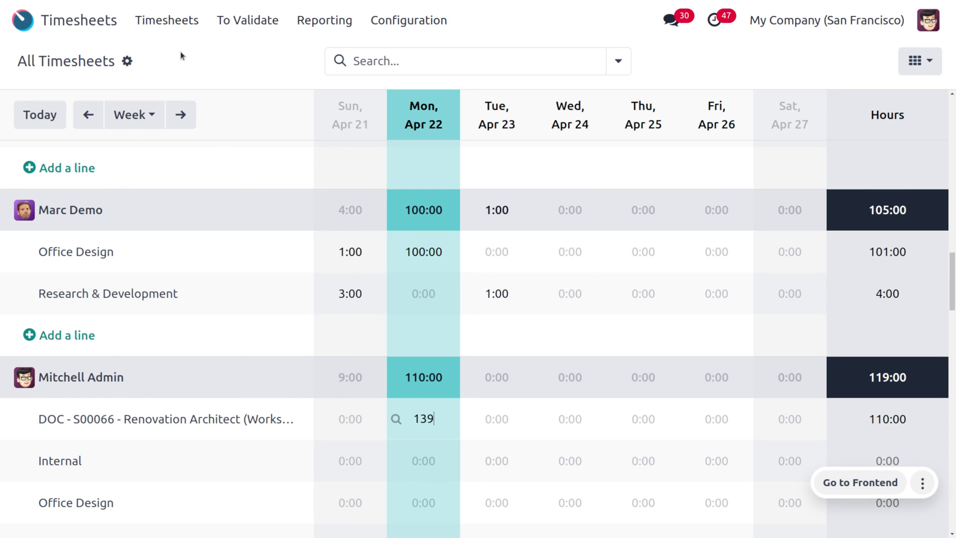
pyautogui.click(180, 55)
pyautogui.click(175, 23)
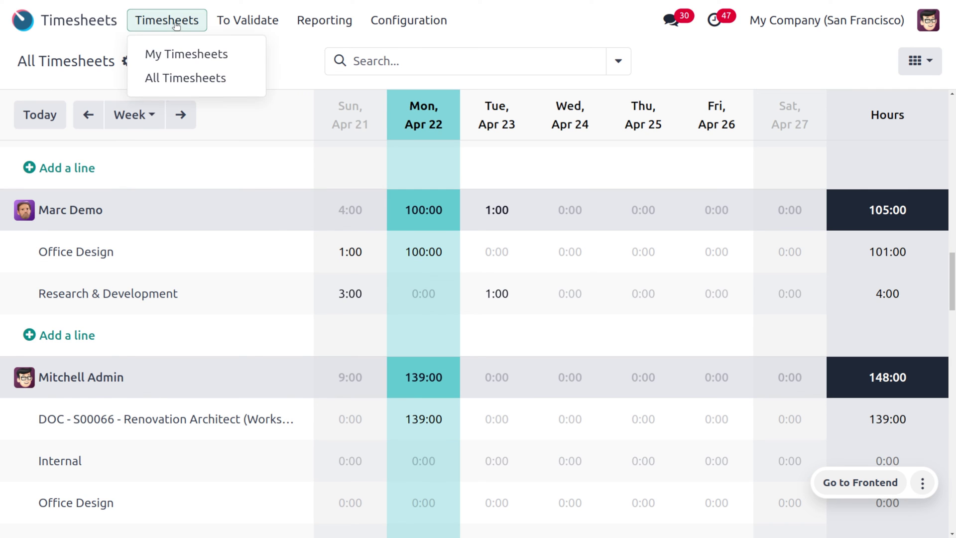
pyautogui.click(195, 59)
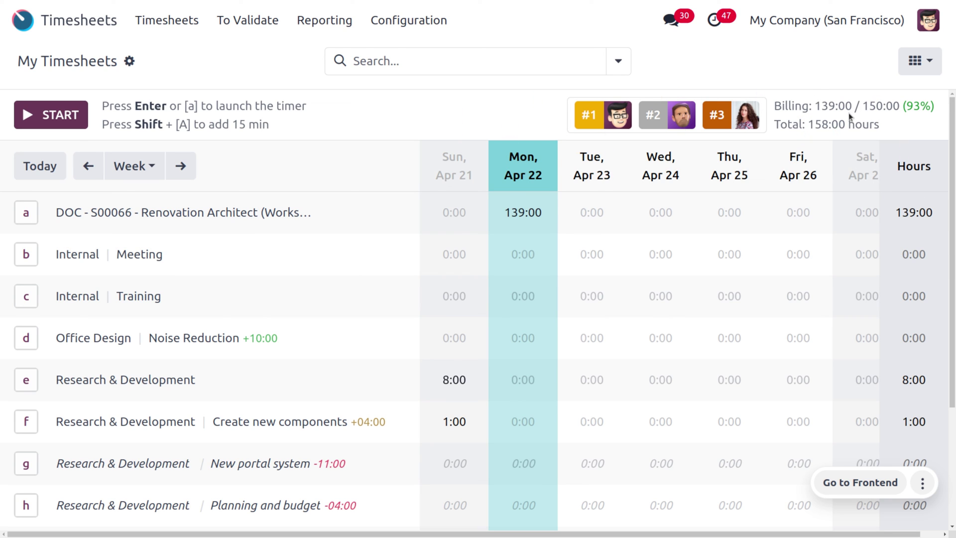
pyautogui.click(597, 113)
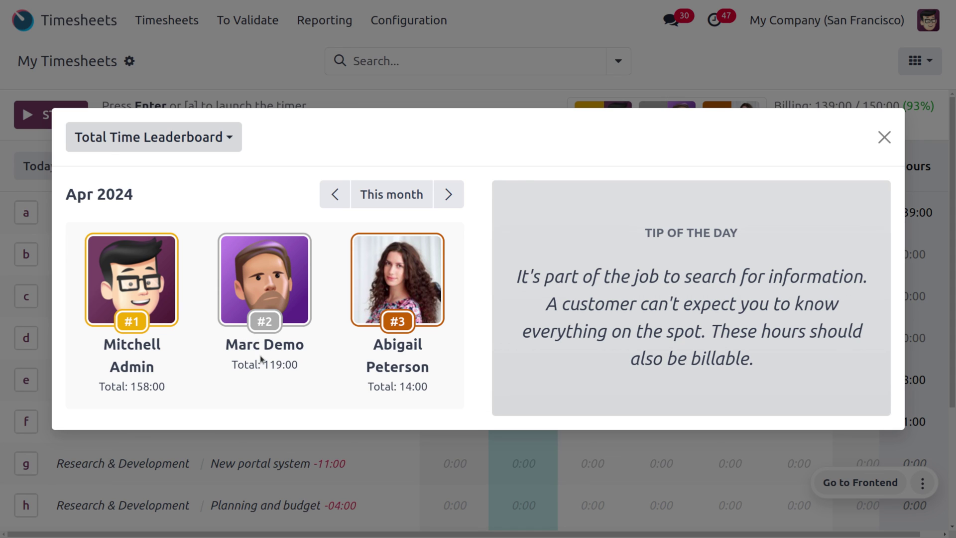
pyautogui.click(881, 139)
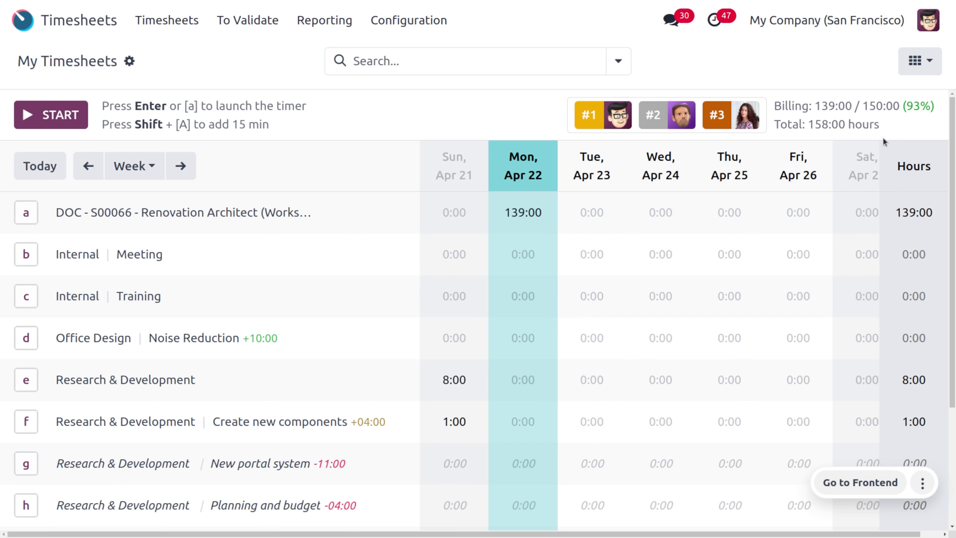